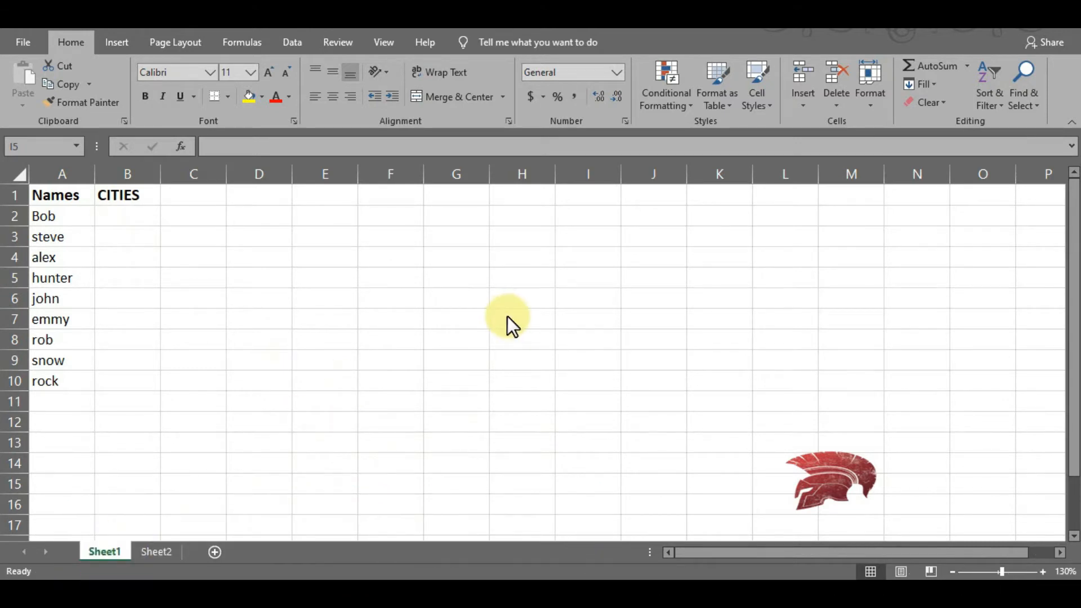
# - Set the validation criteria of the empty CITIES cells B2:B10 on Sheet1 to allow a List
pyautogui.click(157, 549)
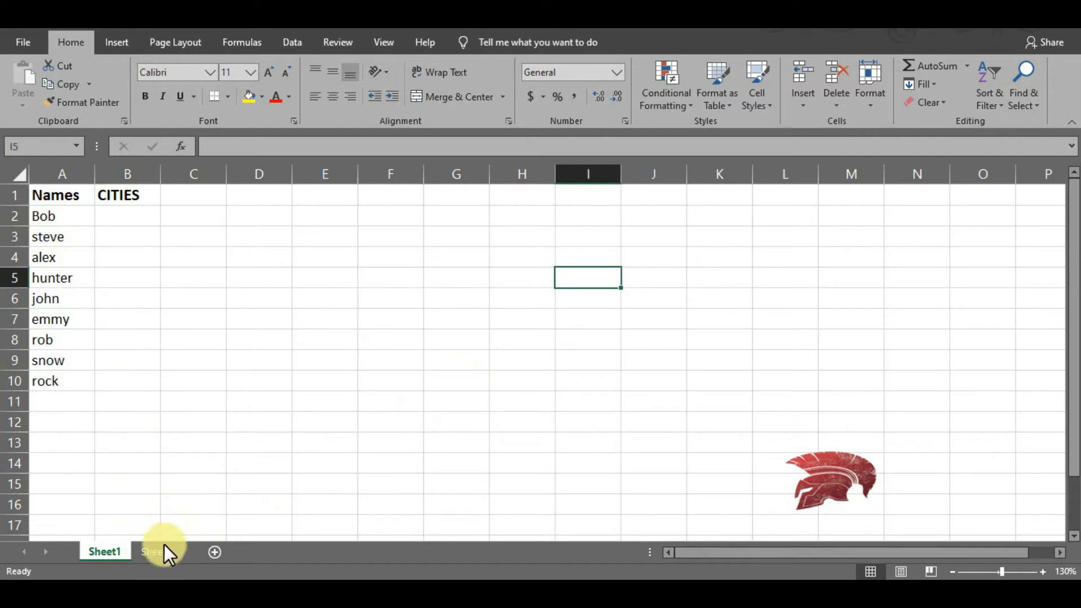
pyautogui.click(152, 551)
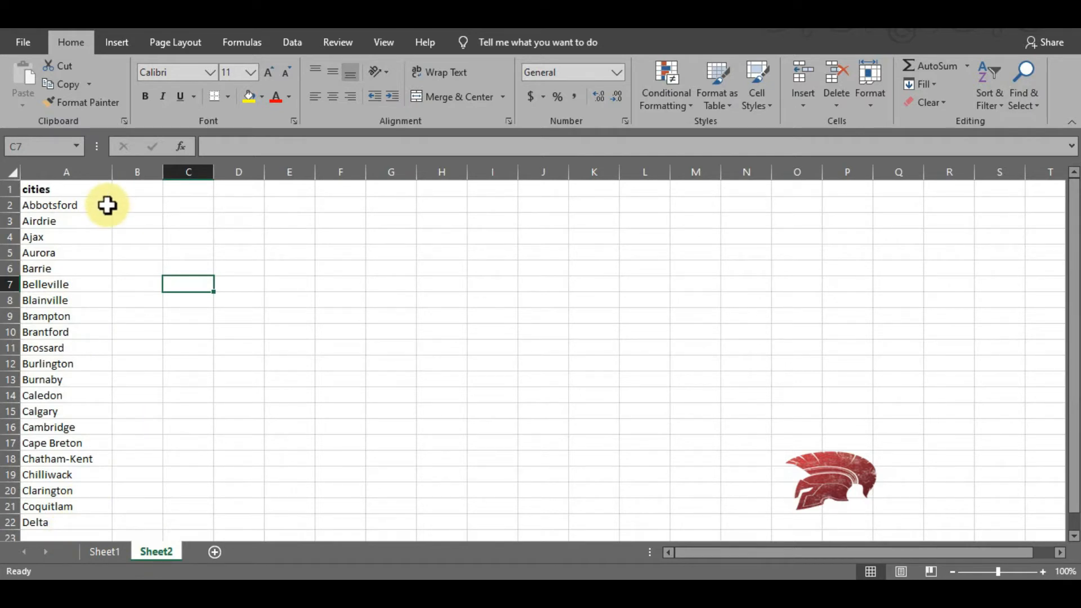
pyautogui.click(514, 319)
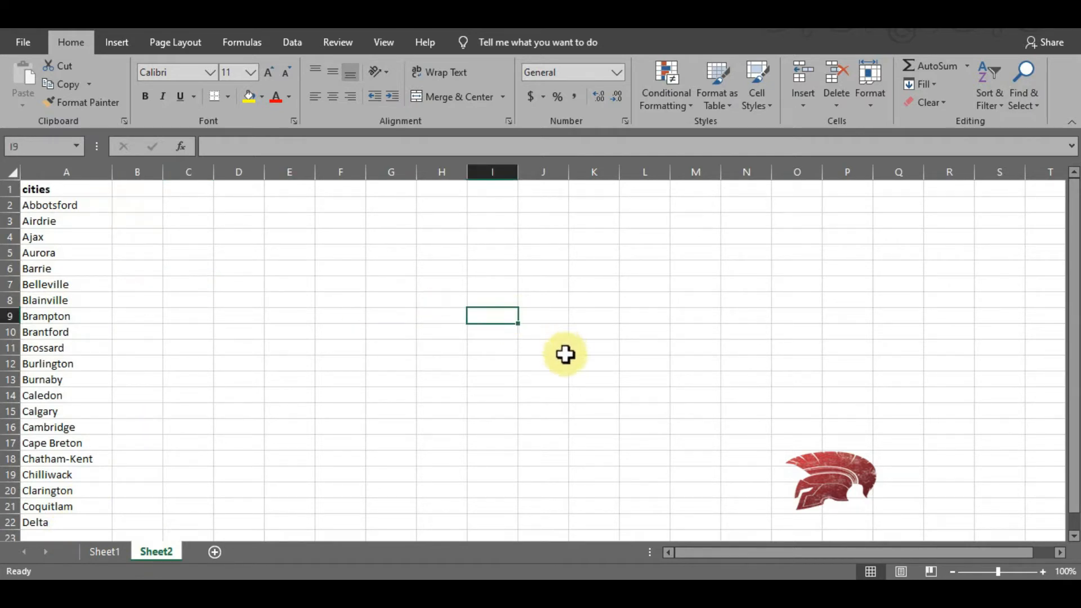
pyautogui.click(95, 557)
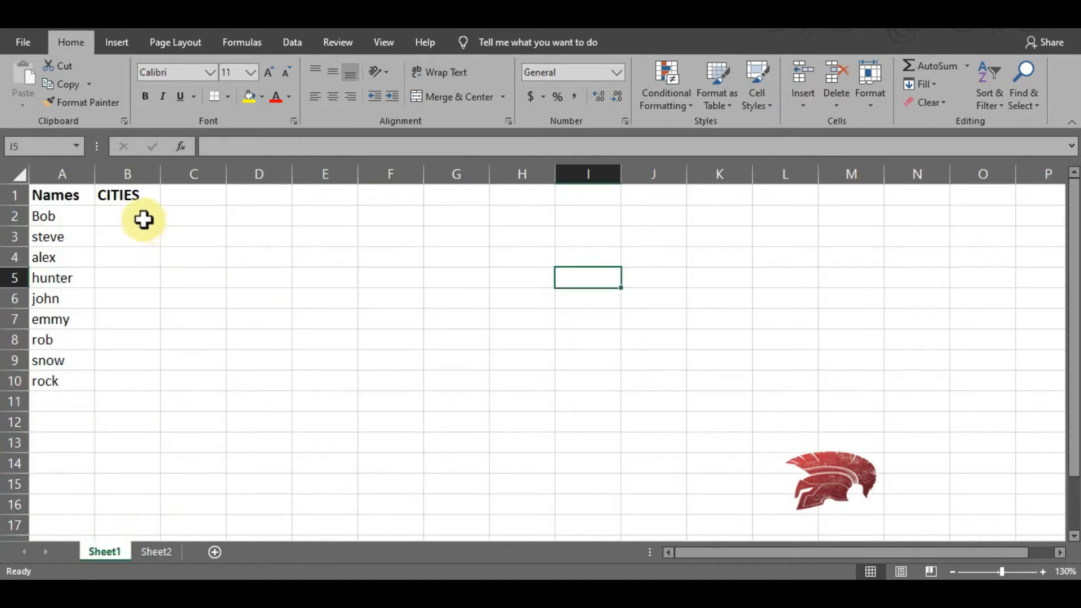
pyautogui.moveTo(145, 223); pyautogui.dragTo(133, 386)
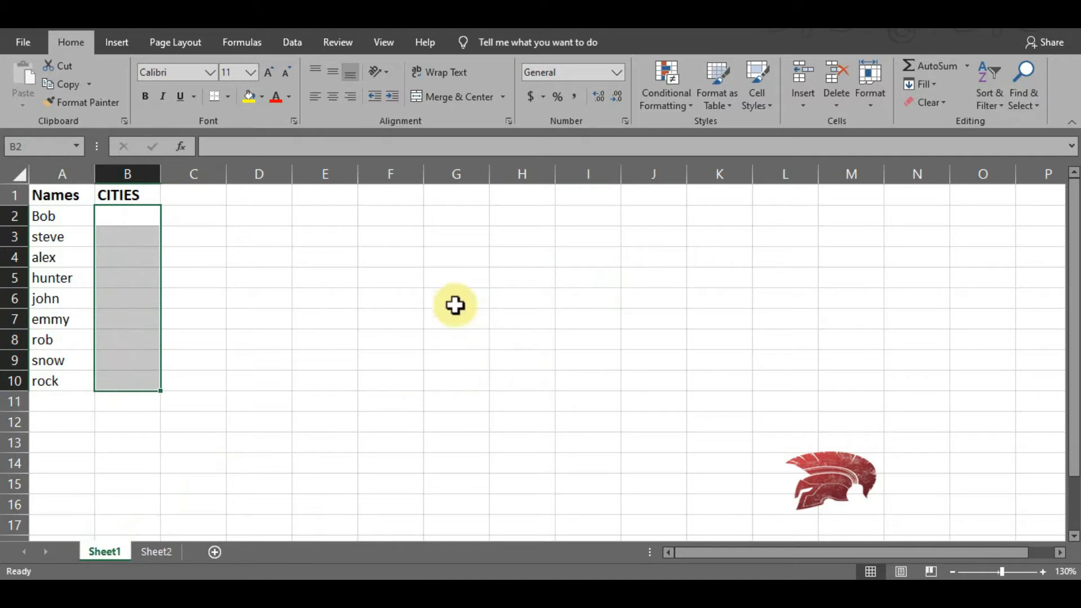
pyautogui.click(296, 49)
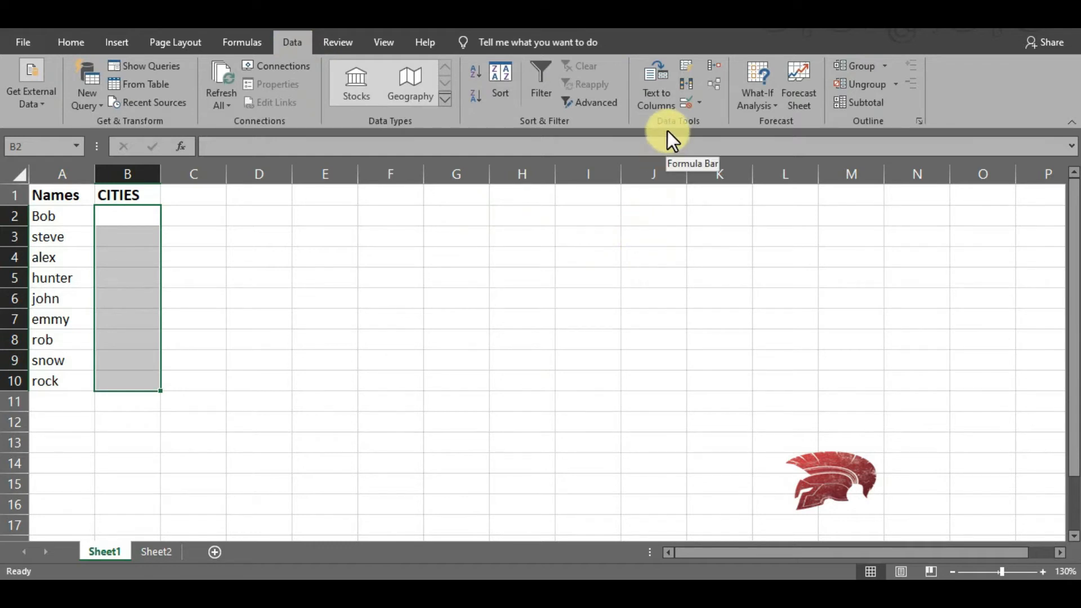
pyautogui.click(685, 107)
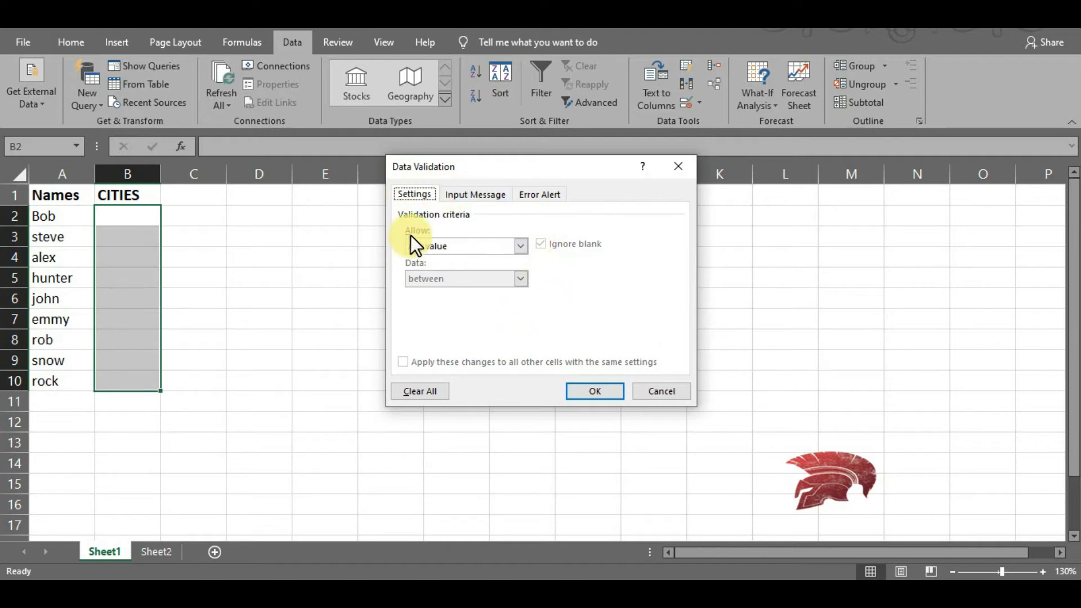
pyautogui.click(522, 246)
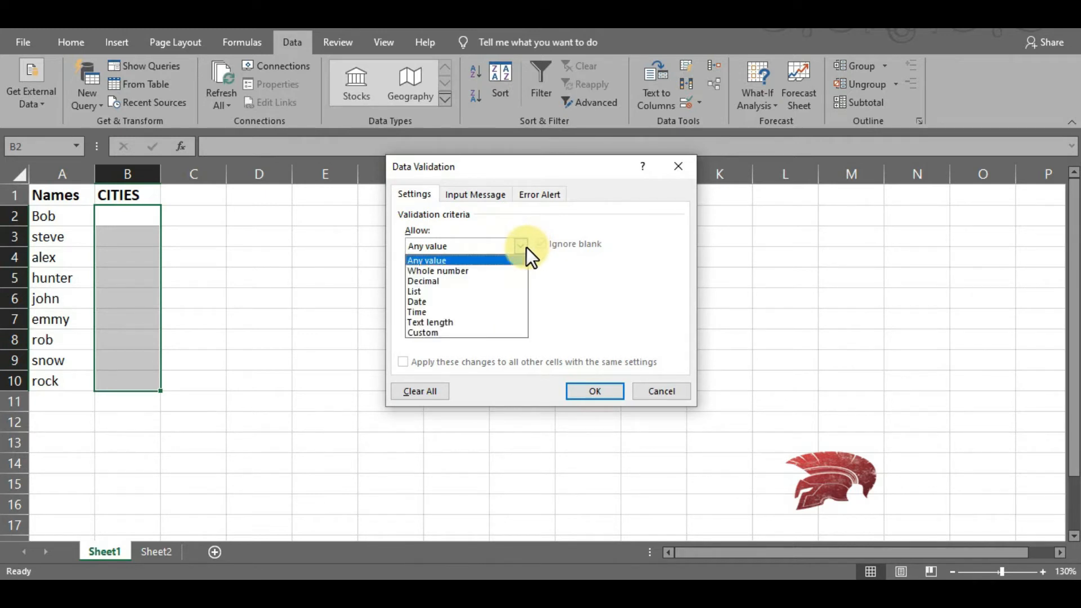
pyautogui.click(439, 293)
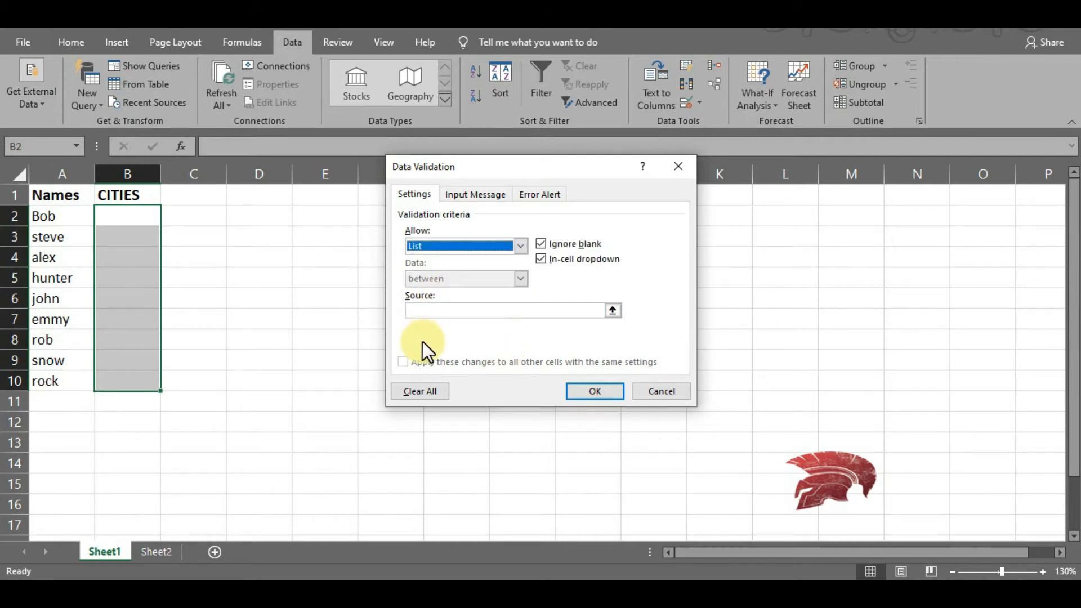
# - Use the cities in Sheet2 cells A2:A22 as the list source and apply the data validation
pyautogui.click(613, 311)
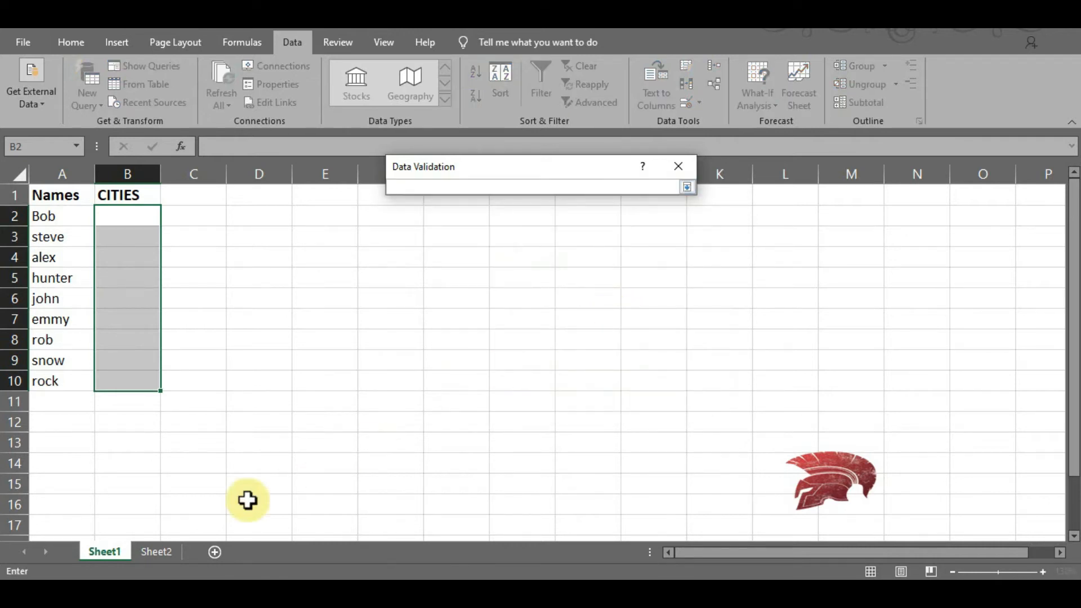
pyautogui.click(159, 552)
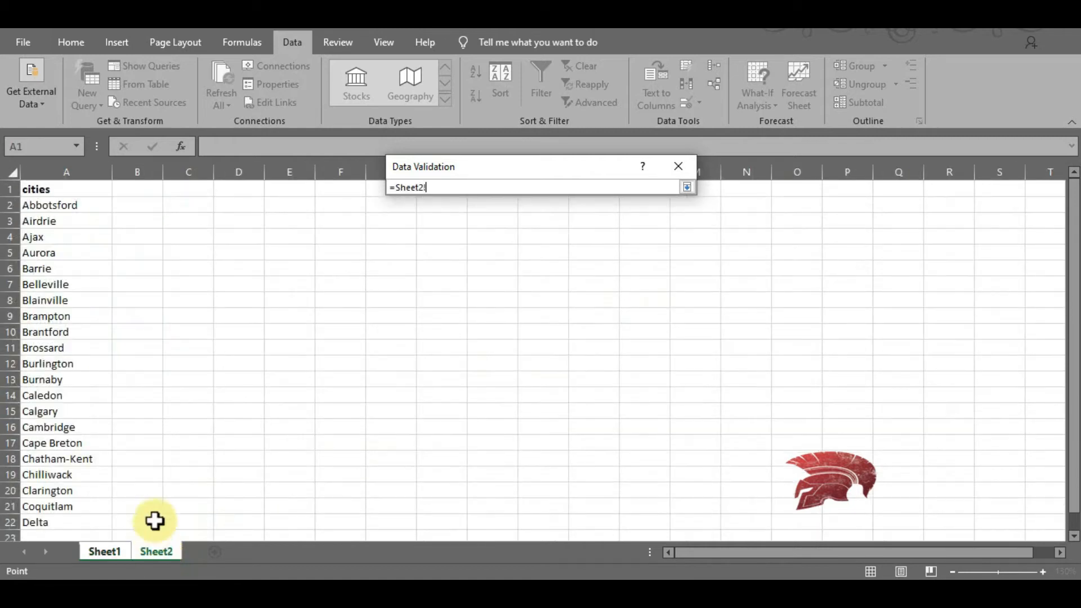
pyautogui.moveTo(87, 207); pyautogui.dragTo(63, 522)
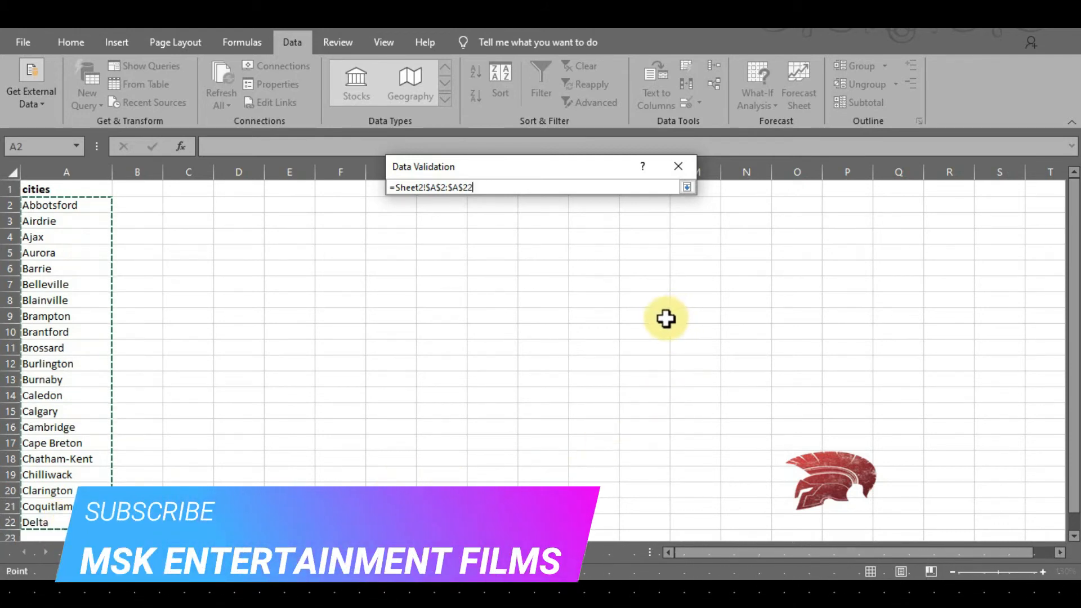
pyautogui.click(692, 188)
pyautogui.click(580, 389)
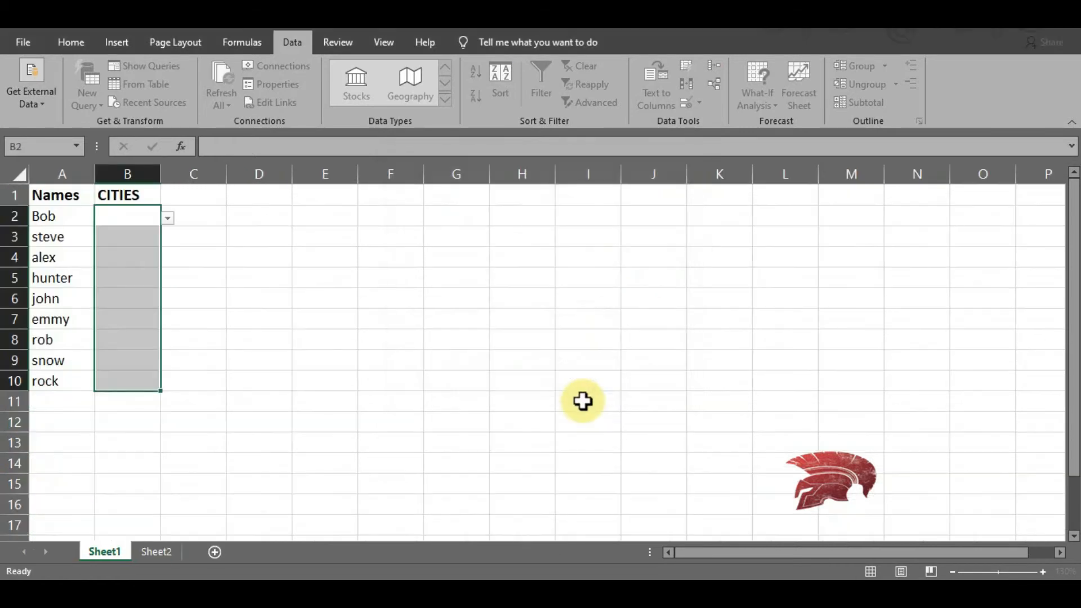
pyautogui.click(349, 462)
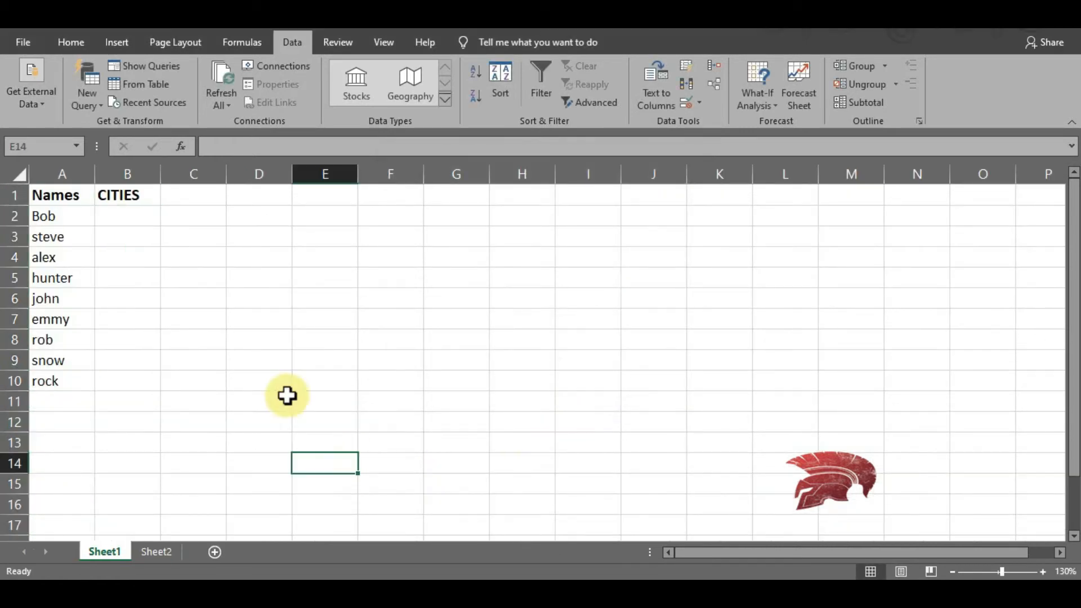
# - Choose Ajax from the city drop-down in cell B2 and Blainville in cell B3
pyautogui.click(140, 219)
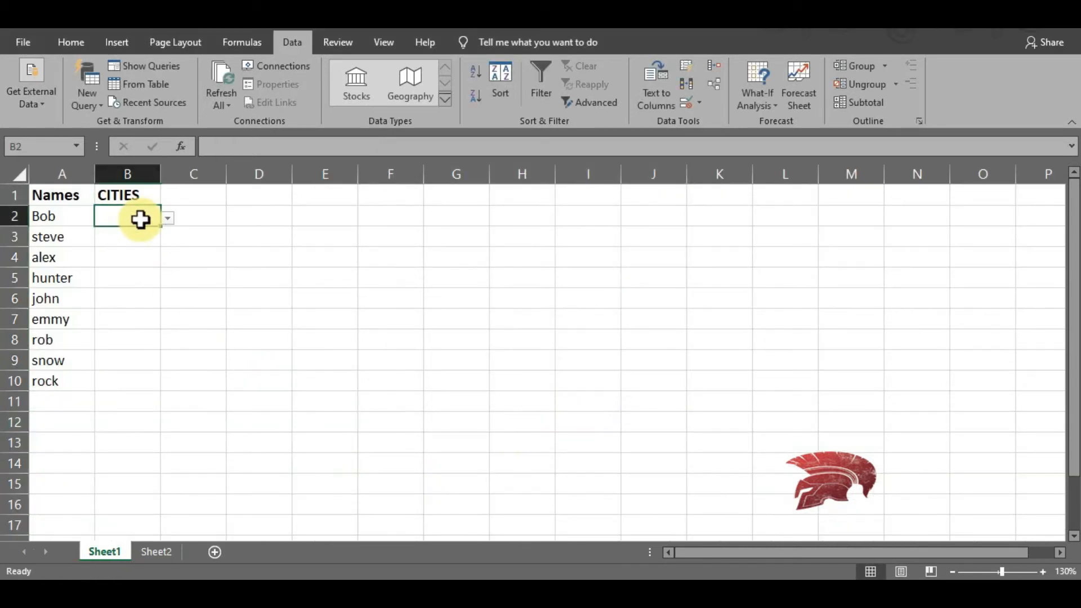
pyautogui.click(169, 220)
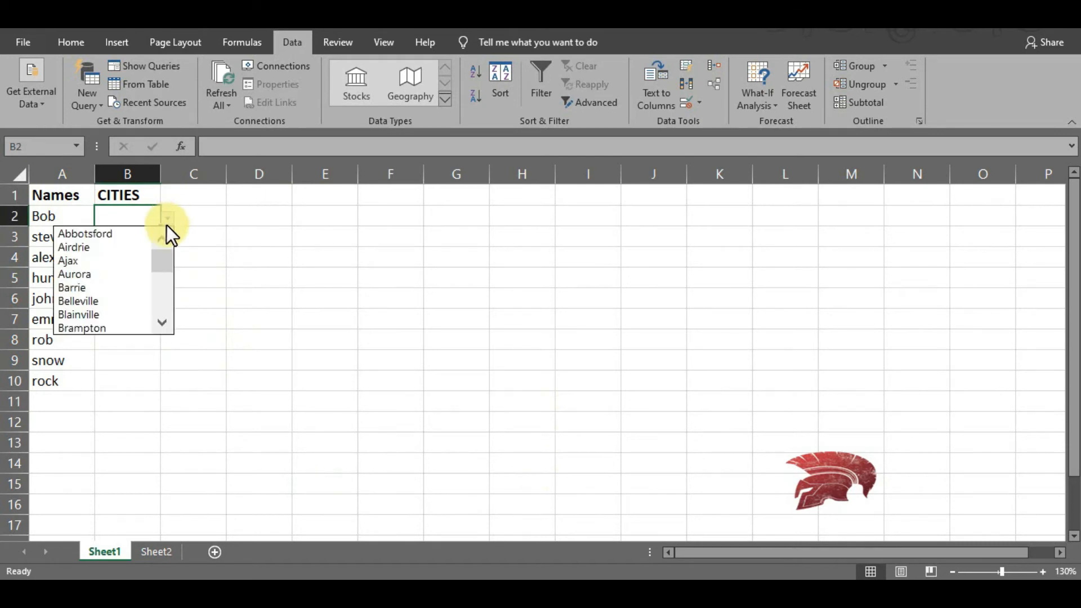
pyautogui.click(98, 263)
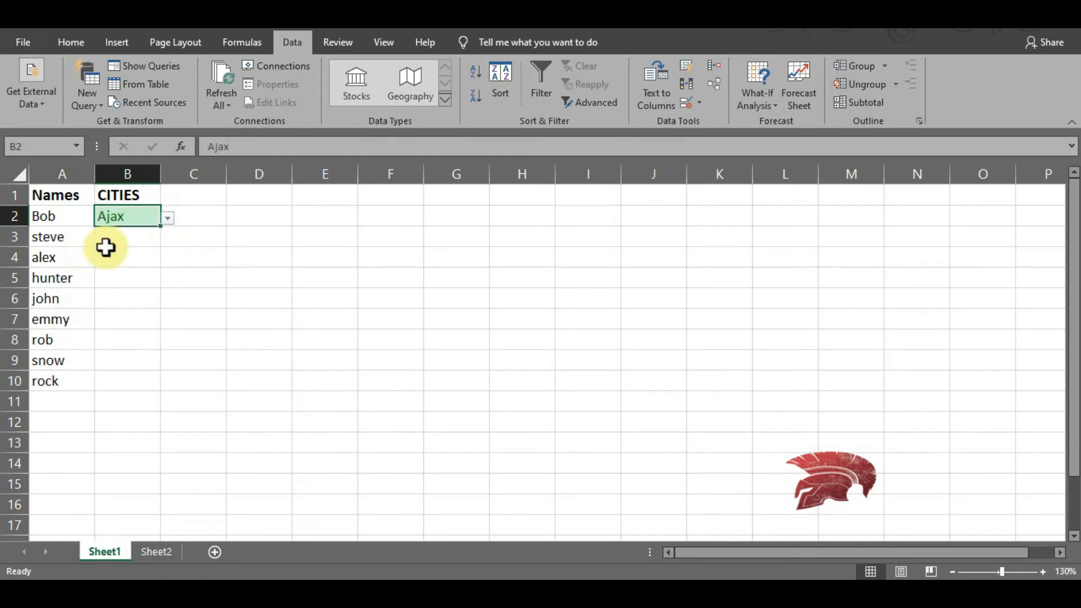
pyautogui.click(111, 238)
pyautogui.click(170, 239)
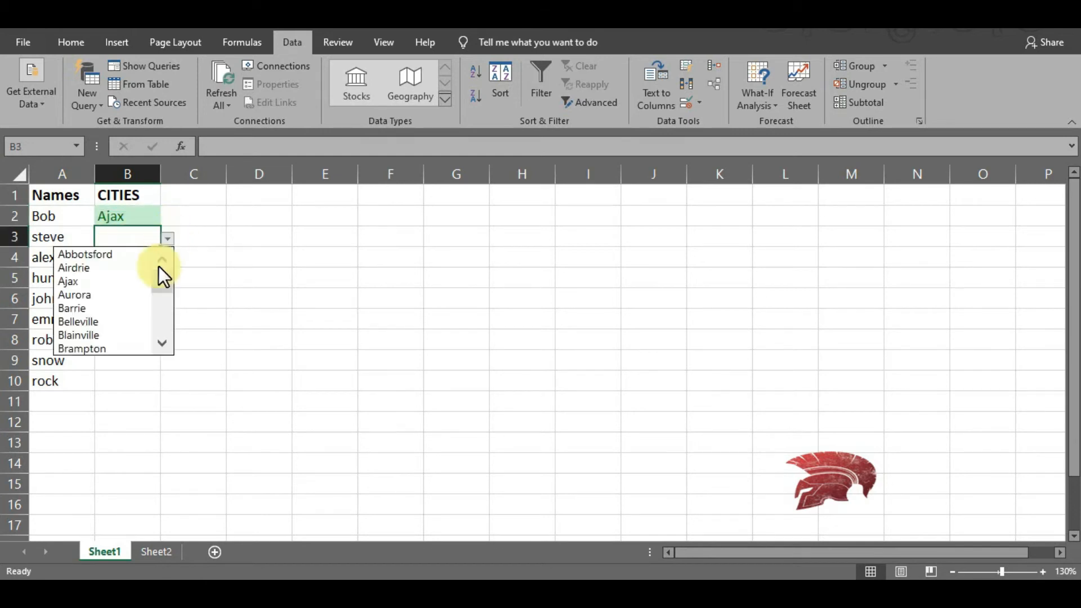
pyautogui.click(122, 333)
# - Pick Calgary from the city list for cell B4 and Barrie for cell B5
pyautogui.click(124, 265)
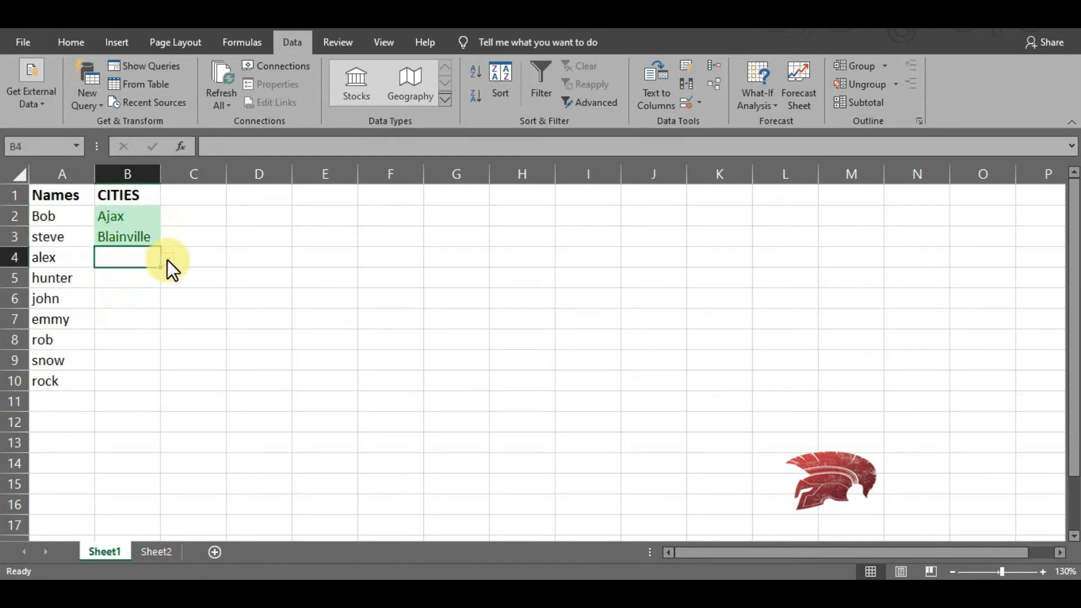
pyautogui.click(167, 260)
pyautogui.scroll(-3, 147, 329)
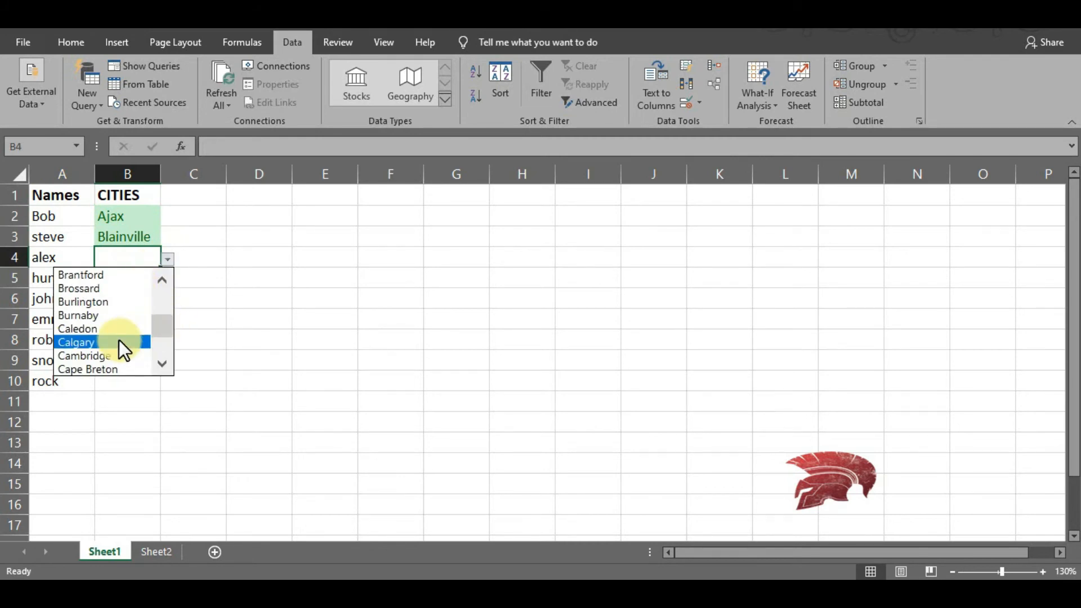
pyautogui.click(119, 340)
pyautogui.click(157, 285)
pyautogui.click(167, 278)
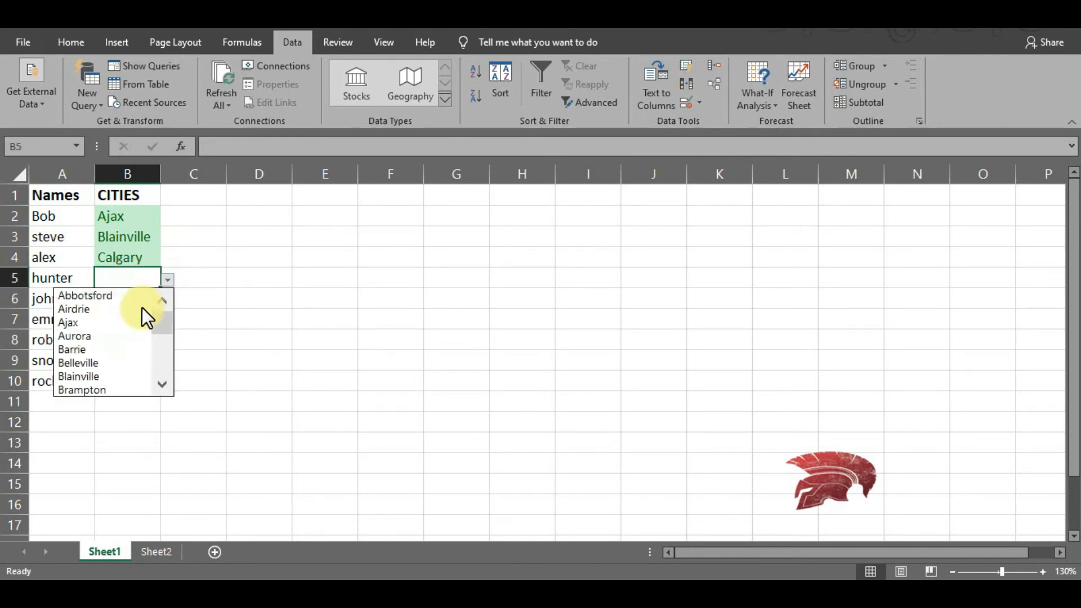
pyautogui.click(110, 350)
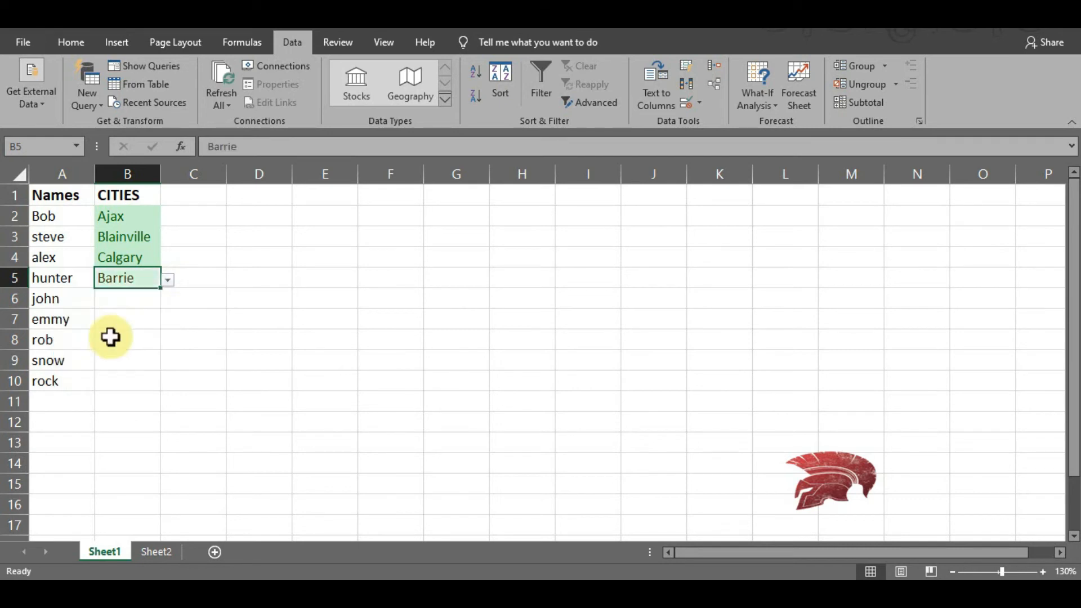
# - Fill cell B6 with Barrie and cell B7 with Abbotsford from the city drop-down list
pyautogui.click(129, 304)
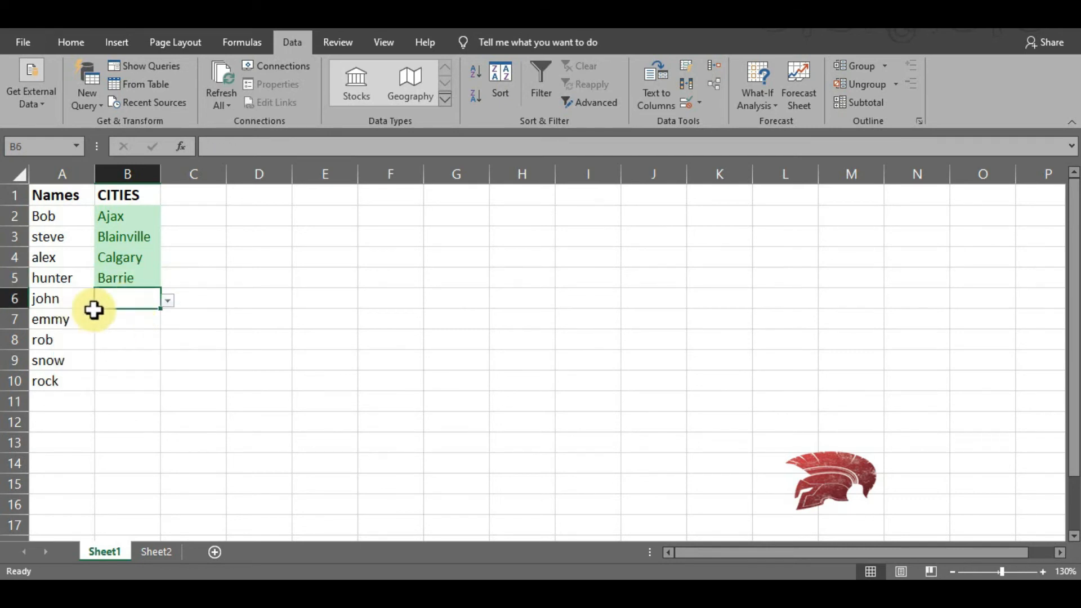
pyautogui.click(168, 300)
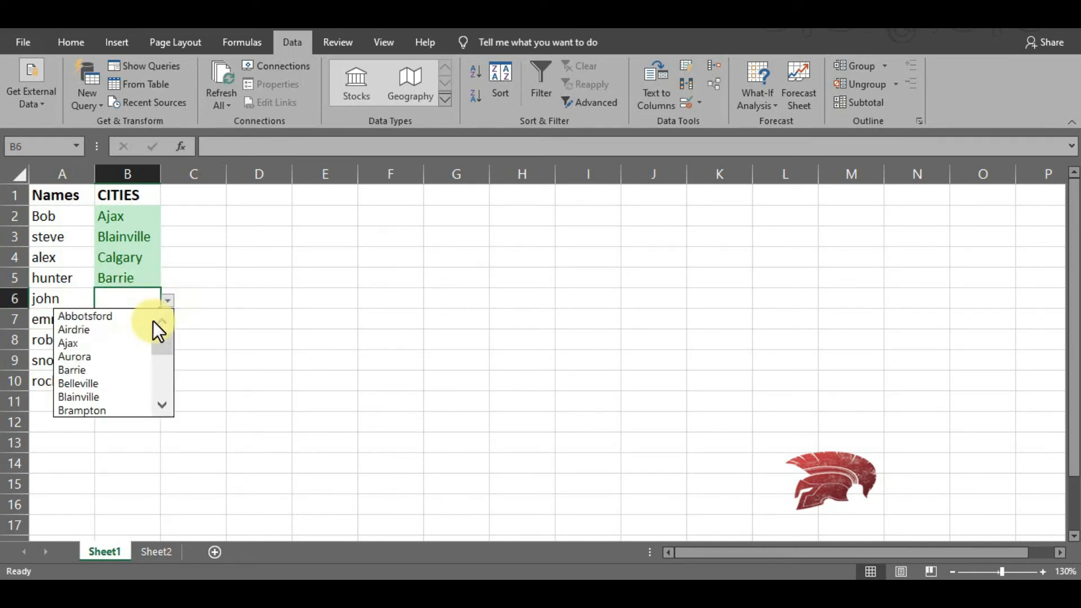
pyautogui.click(117, 371)
pyautogui.click(132, 319)
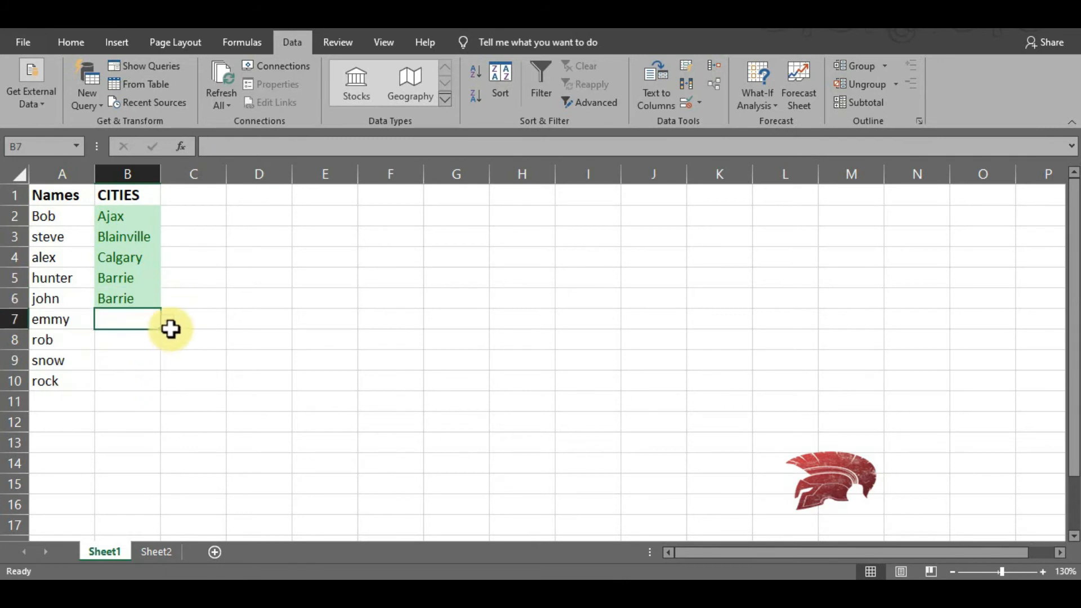
pyautogui.click(168, 321)
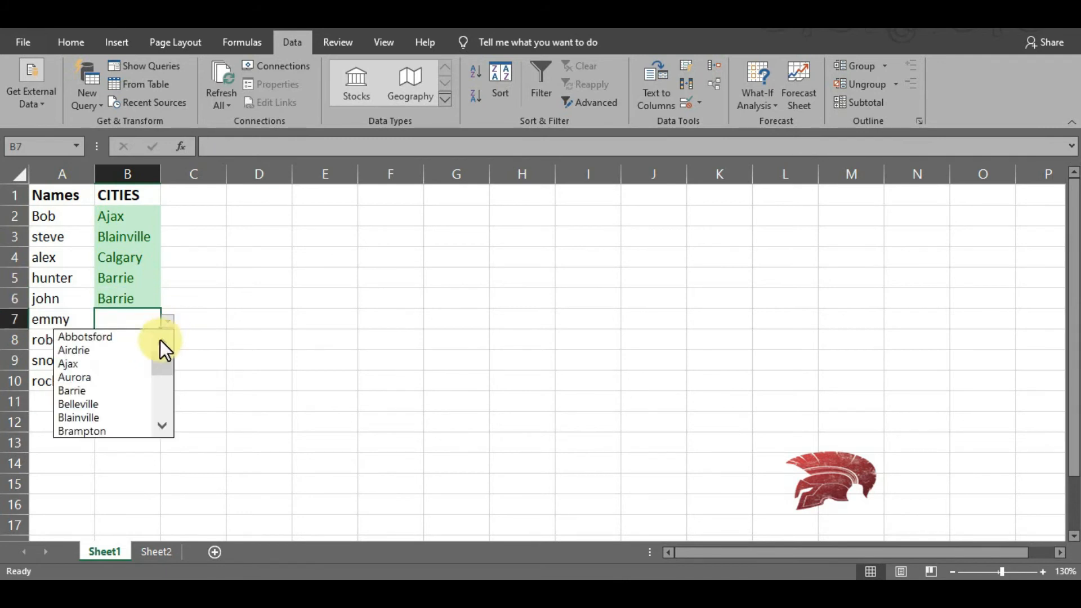
pyautogui.click(78, 337)
# - Select Barrie for cell B8 and Brampton for cell B9 from the city drop-down list
pyautogui.click(119, 345)
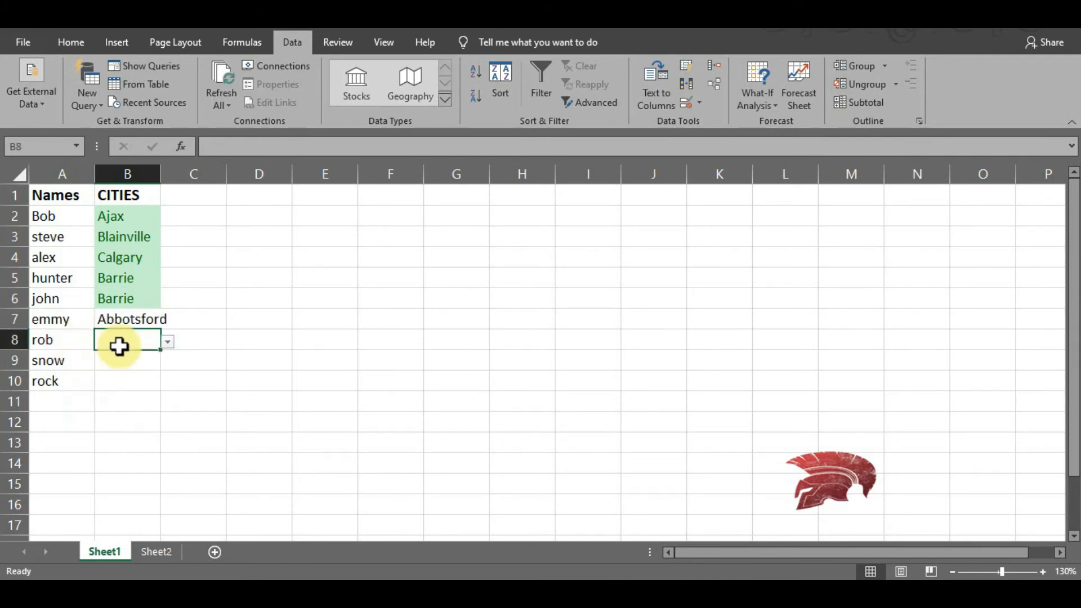
pyautogui.click(168, 343)
pyautogui.click(116, 412)
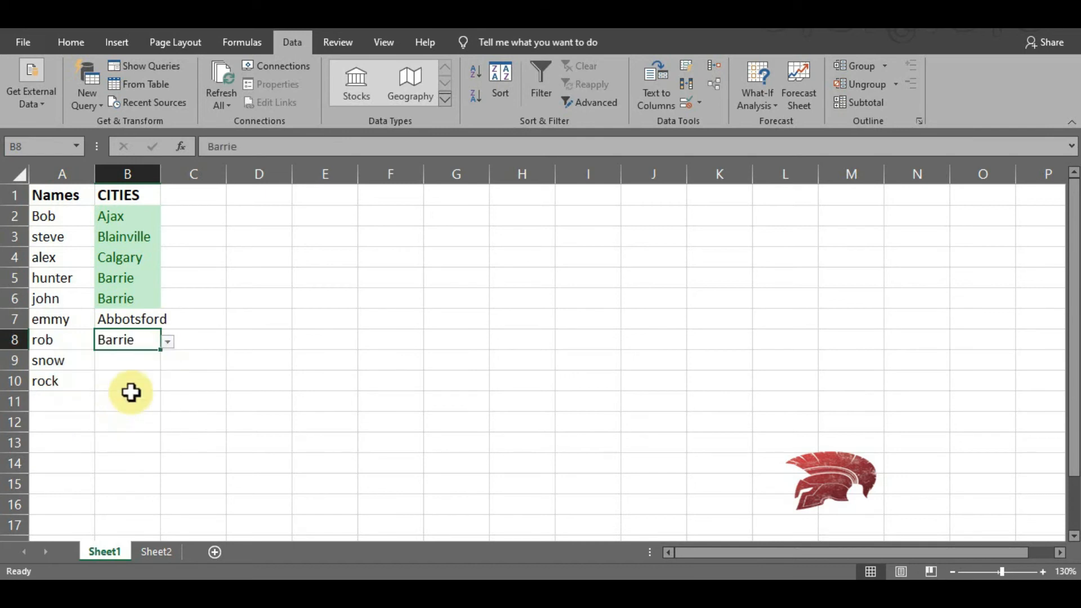
pyautogui.click(143, 363)
pyautogui.click(168, 363)
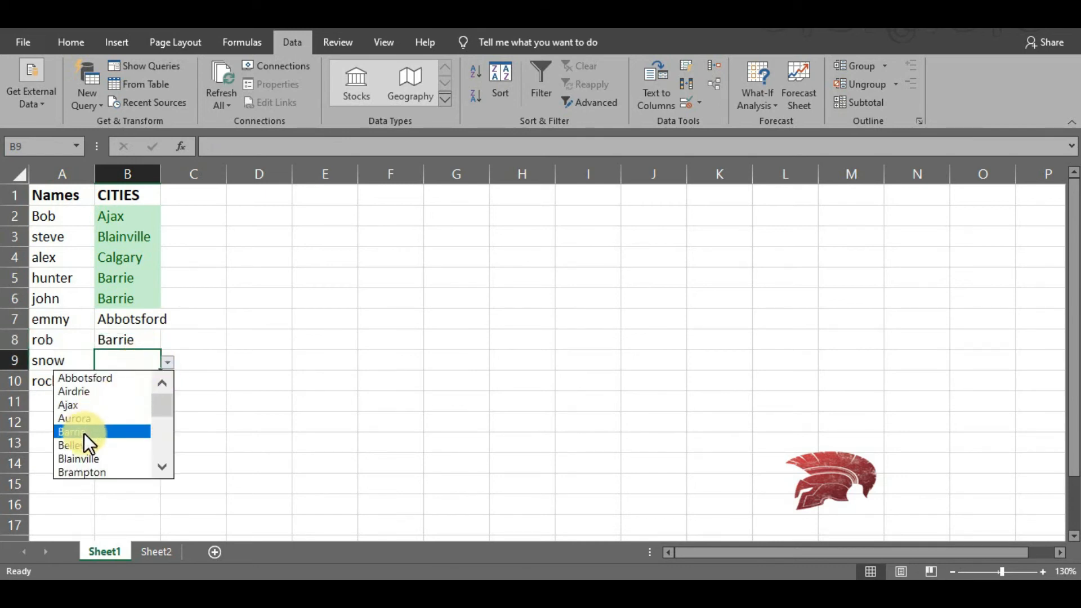
pyautogui.click(88, 473)
# - Choose Cambridge from the city list in cell B10 and auto-fit column B to its contents
pyautogui.click(129, 384)
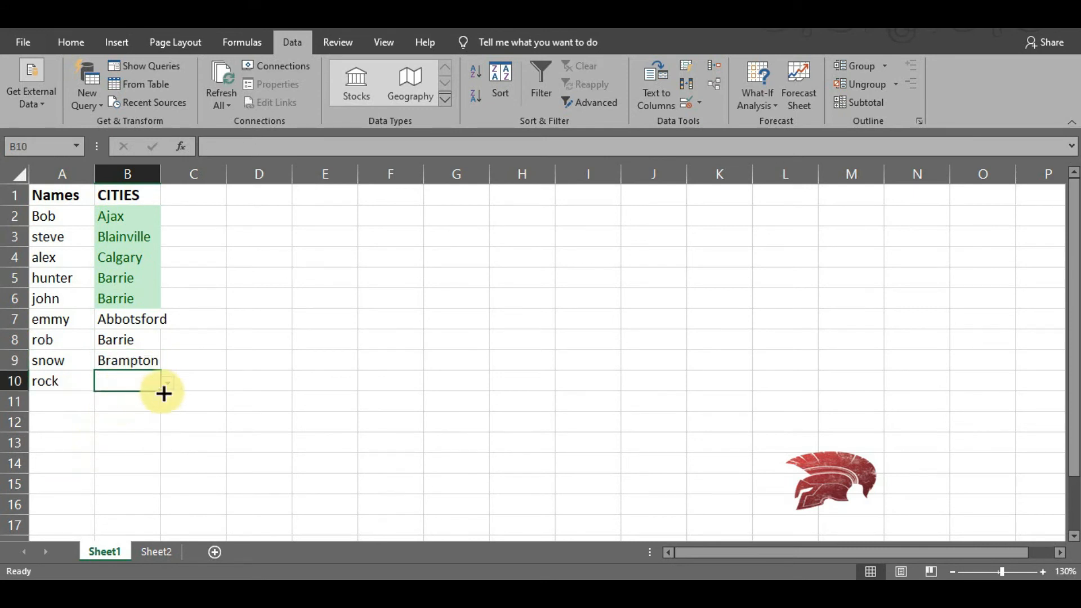
pyautogui.click(168, 385)
pyautogui.scroll(-2, 152, 451)
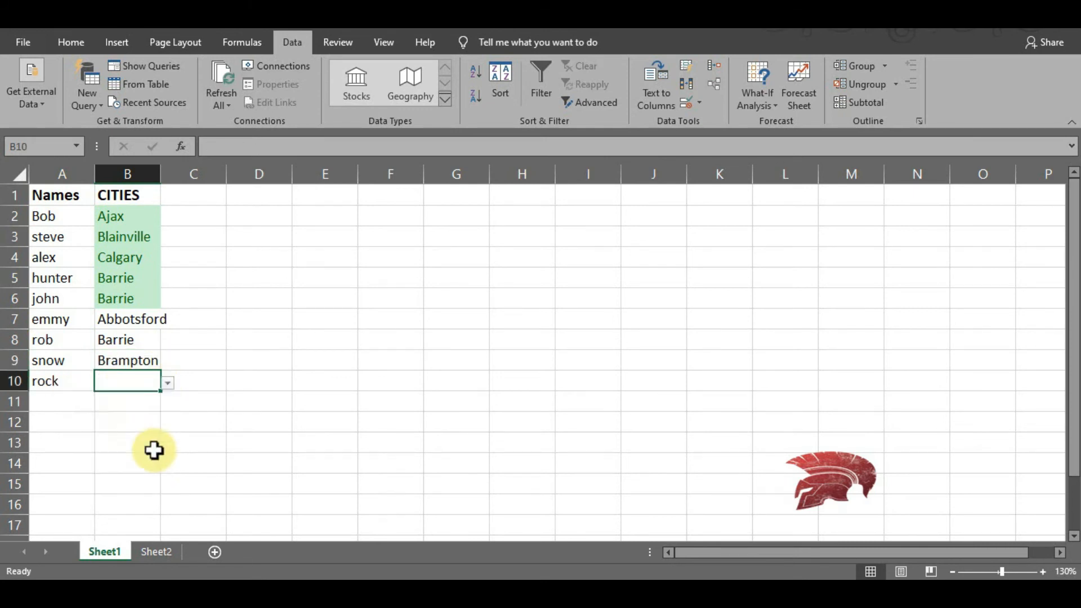
pyautogui.scroll(2, 167, 328)
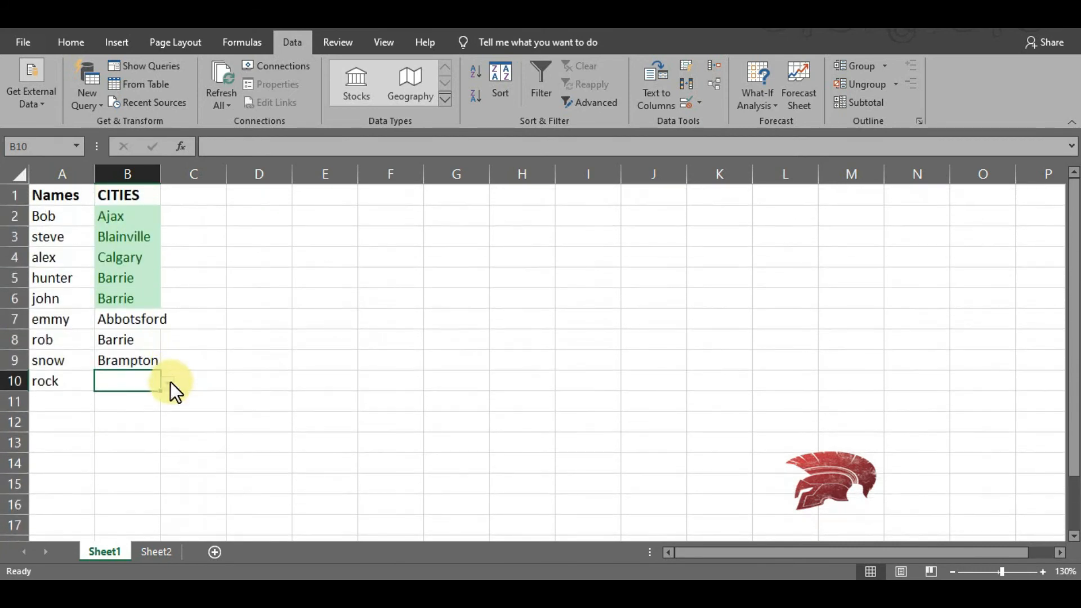
pyautogui.click(169, 383)
pyautogui.click(163, 438)
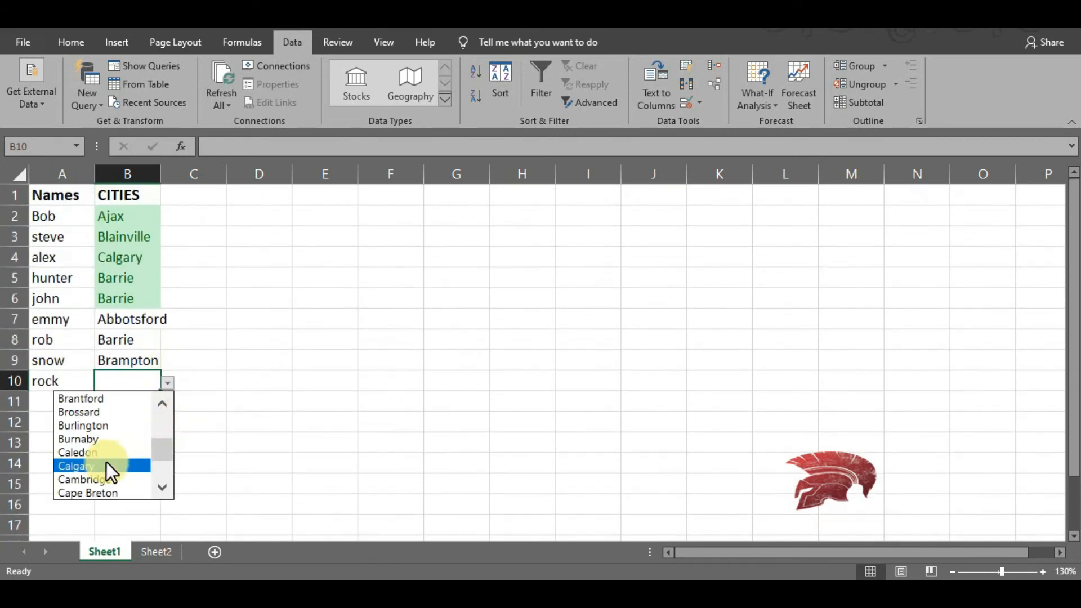
pyautogui.click(100, 477)
pyautogui.click(296, 359)
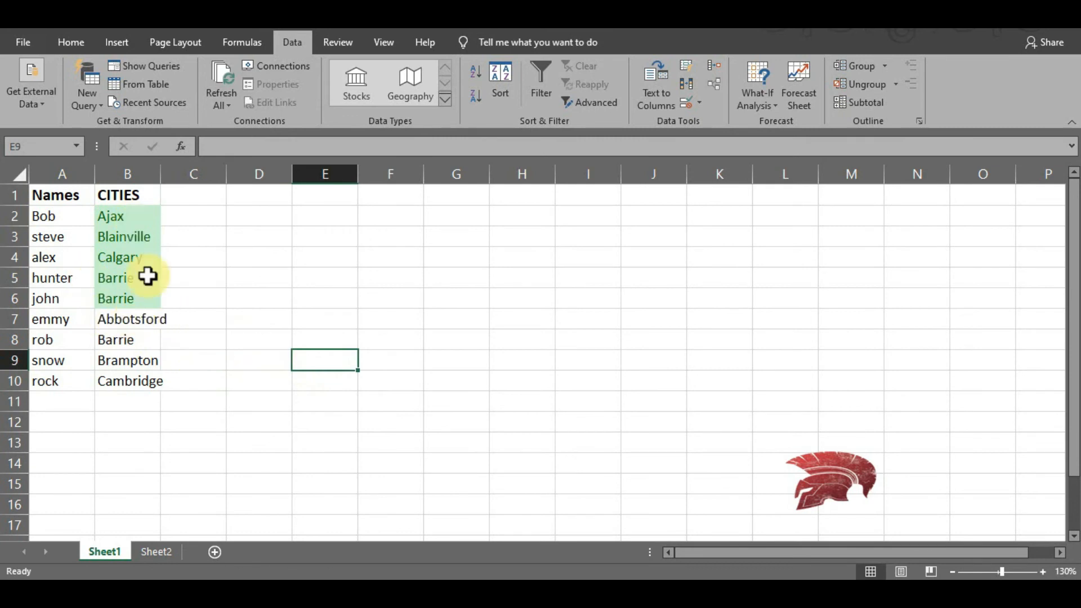
pyautogui.doubleClick(161, 174)
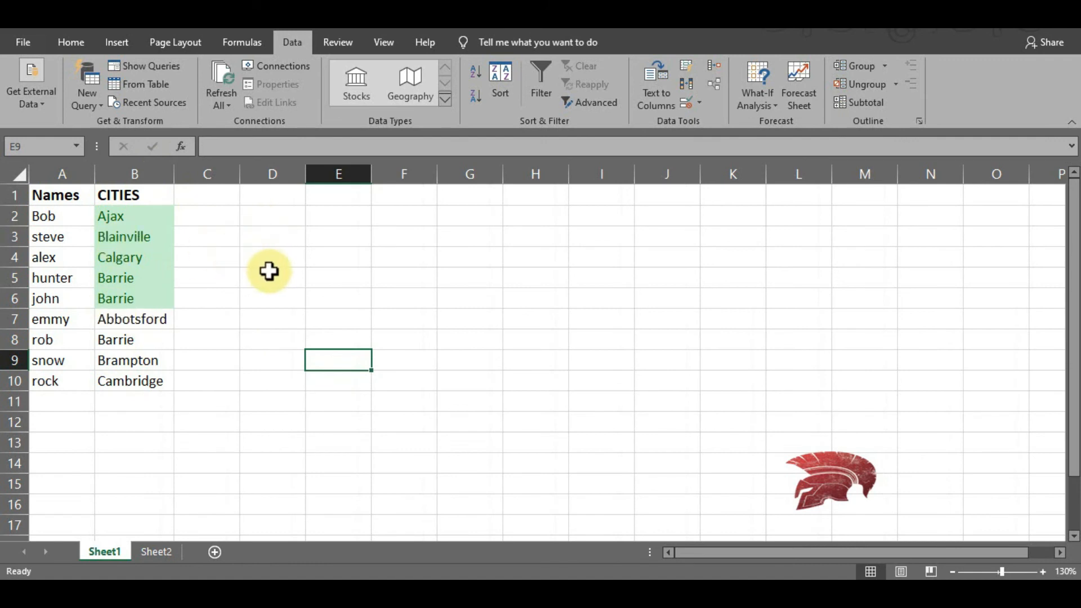
# - Try to paint the formatting of blank cell D3 onto the city cells B2:B10 with Format Painter
pyautogui.click(275, 242)
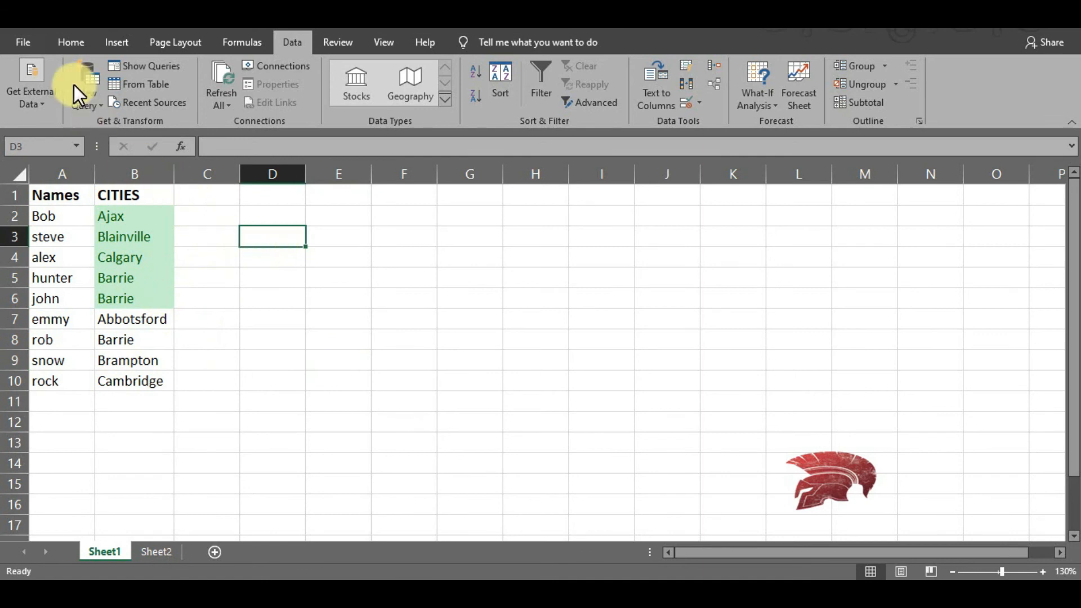
pyautogui.click(75, 42)
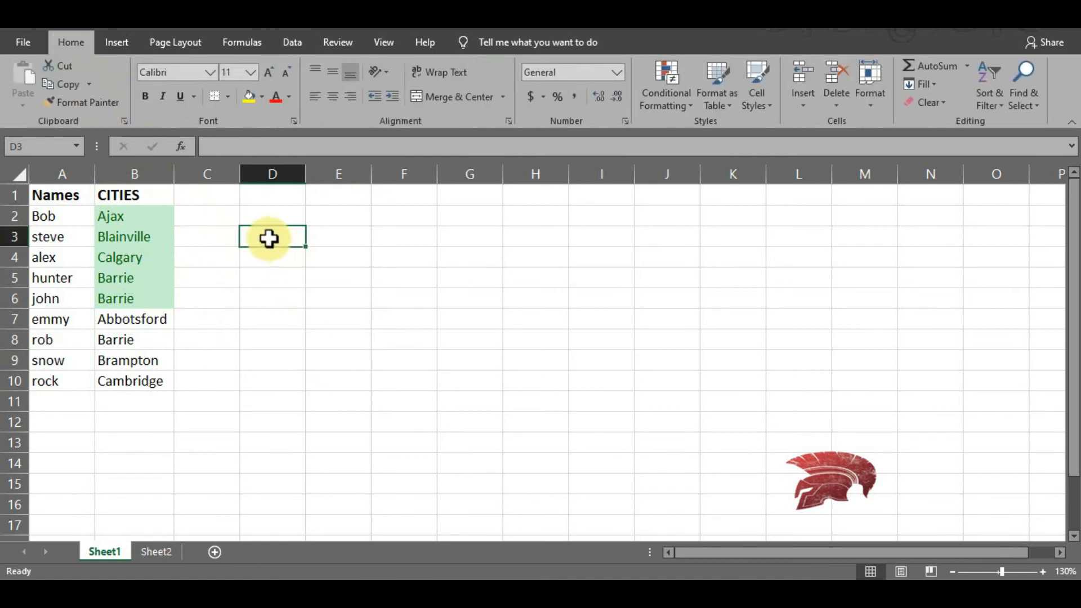
pyautogui.click(85, 100)
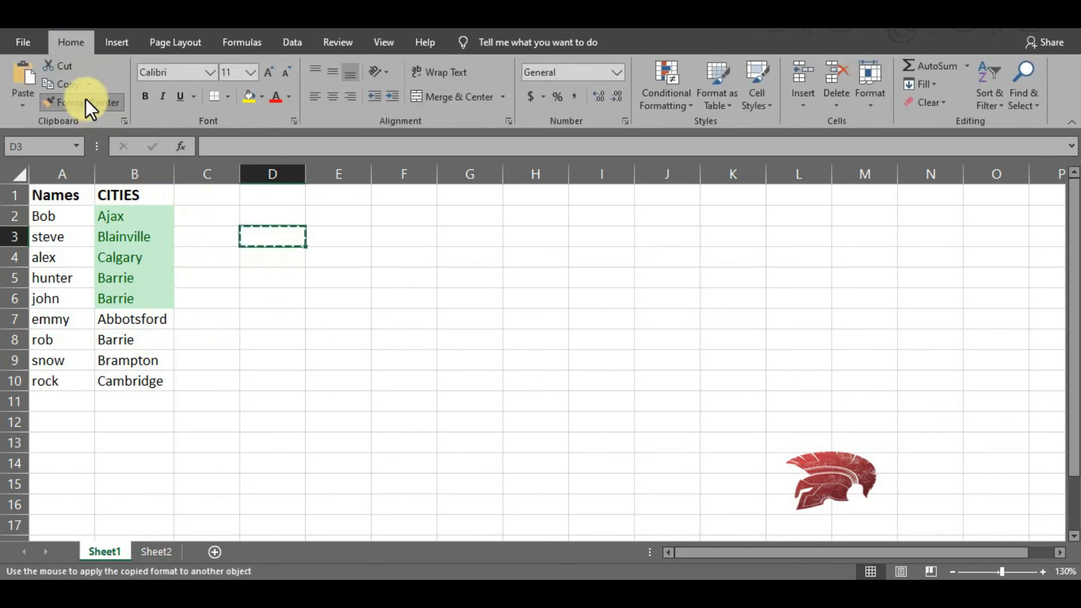
pyautogui.moveTo(156, 215); pyautogui.dragTo(157, 388)
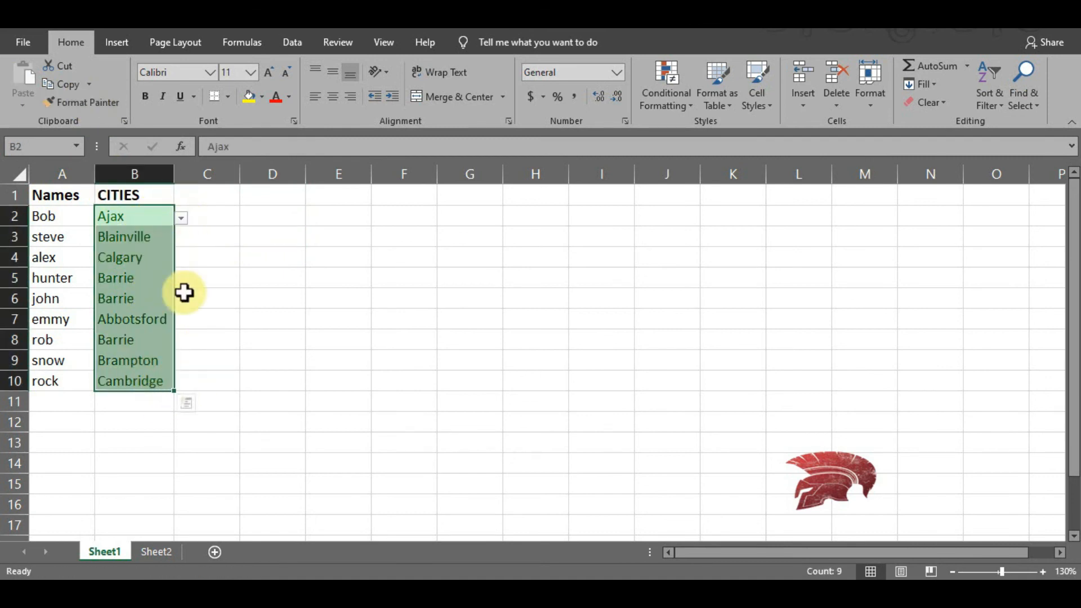
# - Remove the green highlighting from cities B2:B10 by painting the plain format of blank cell C7 over them
pyautogui.click(217, 321)
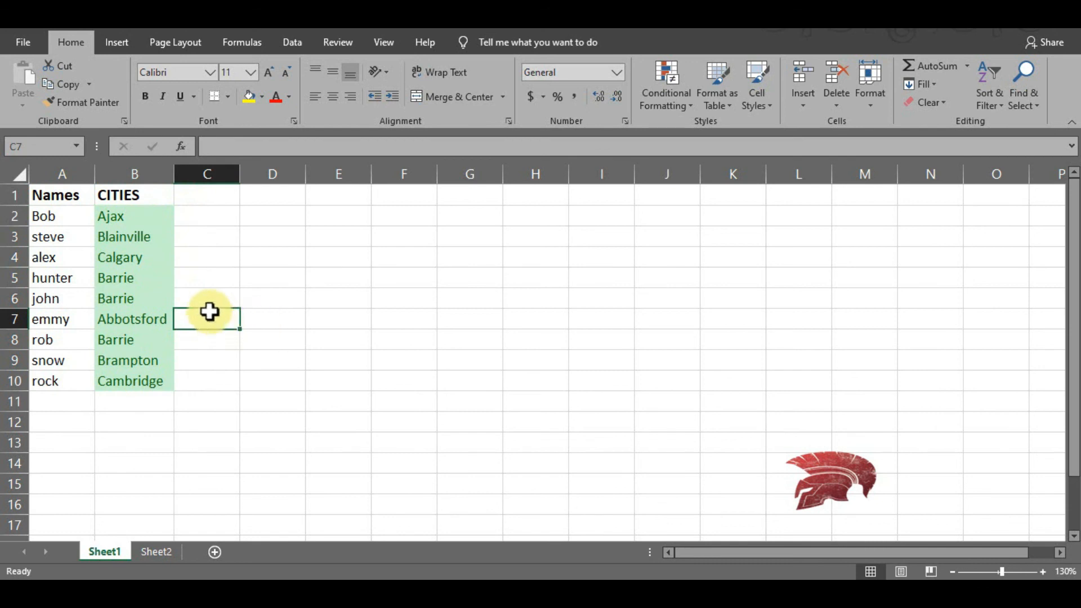
pyautogui.click(93, 103)
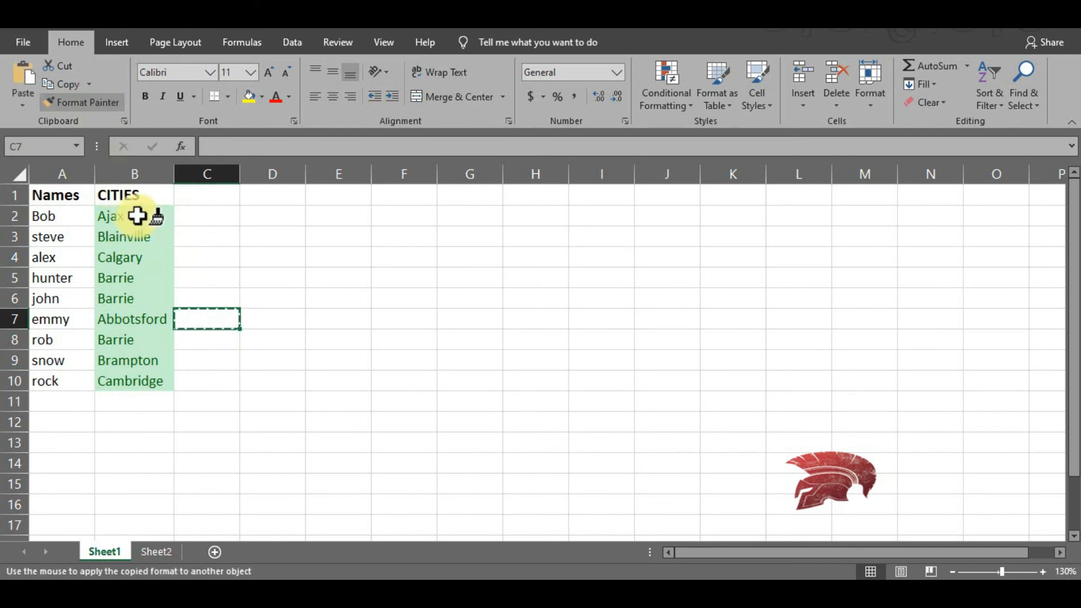
pyautogui.moveTo(133, 217); pyautogui.dragTo(130, 379)
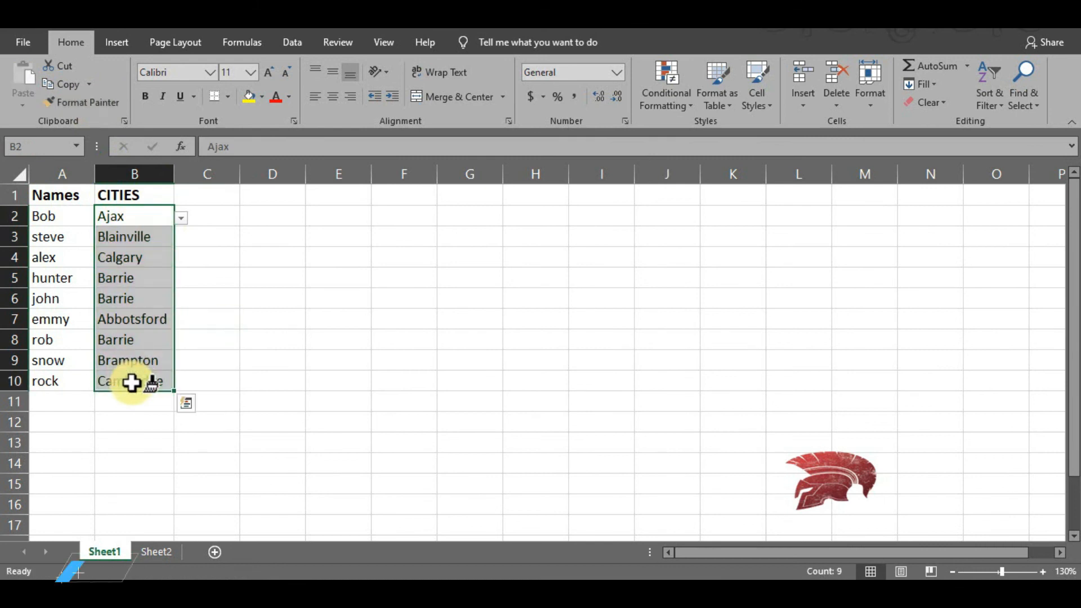
pyautogui.click(253, 311)
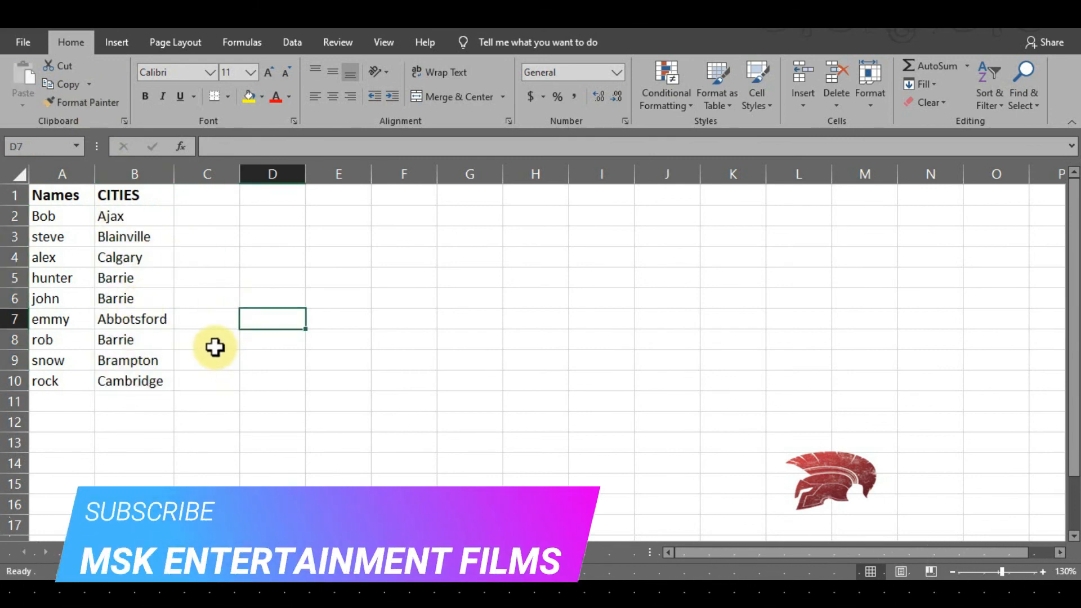
pyautogui.click(385, 318)
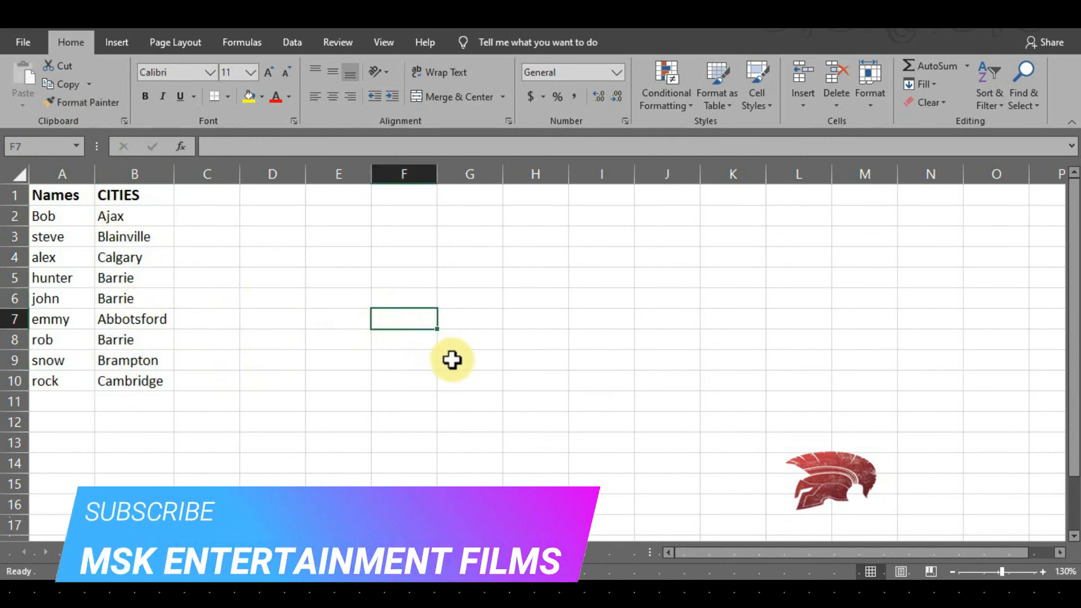